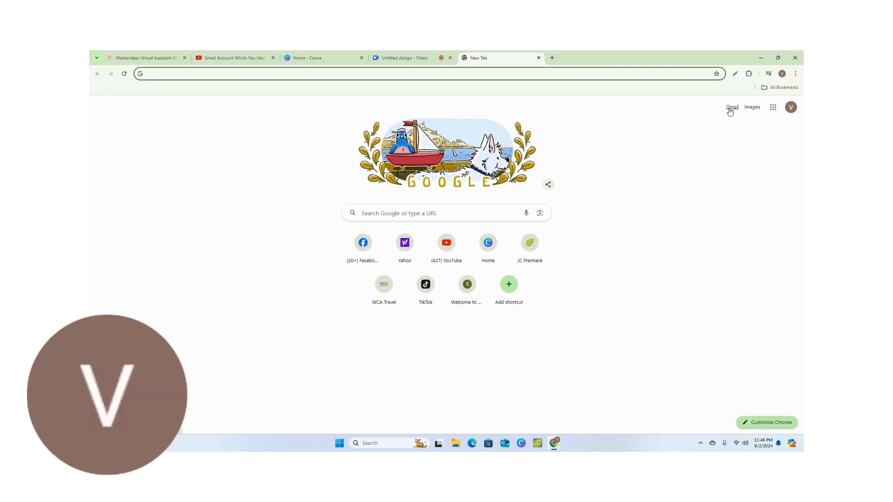
Open the Gmail inbox and go from there to Google Drive
{"action": "left_click", "coordinate": [730, 108]}
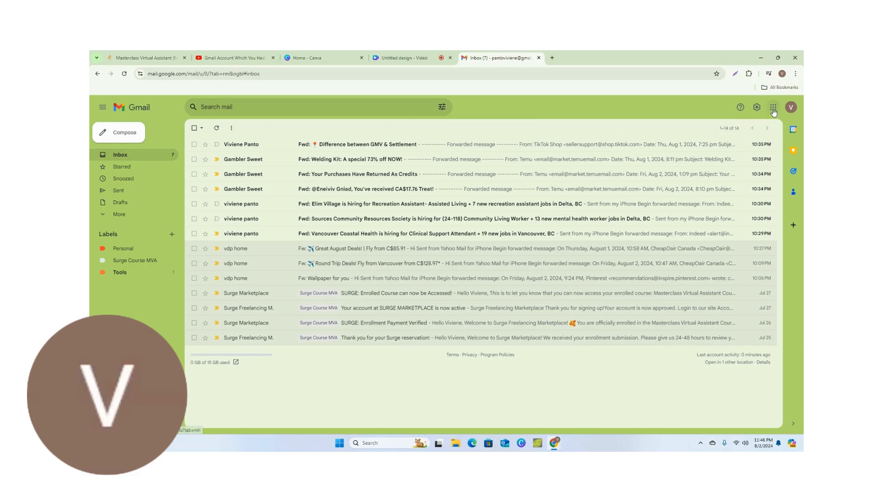
{"action": "left_click", "coordinate": [773, 109]}
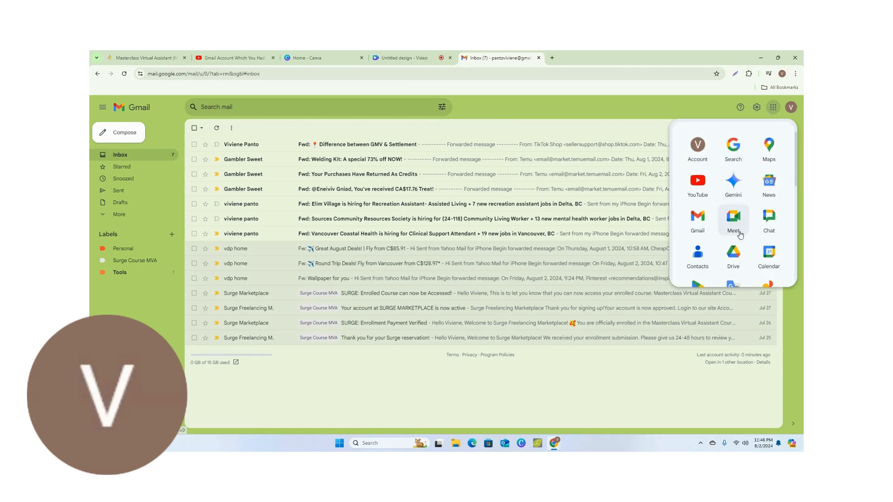
{"action": "left_click", "coordinate": [733, 255]}
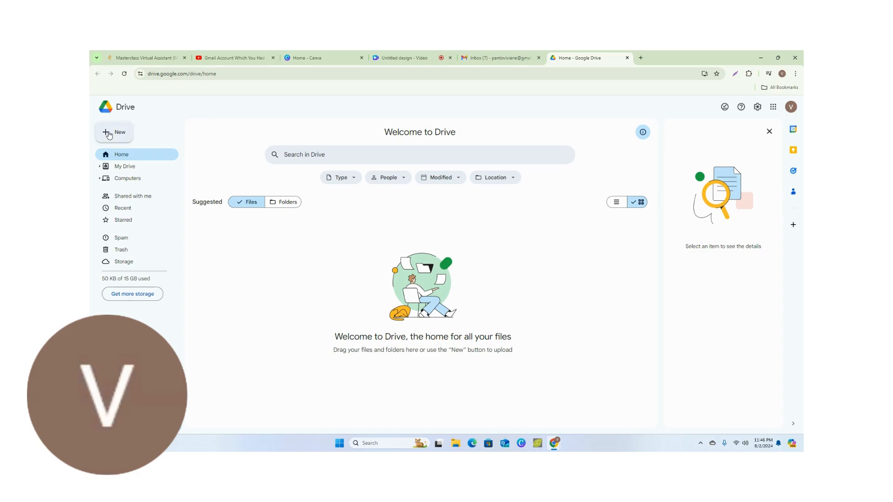
Create a new Drive folder named MVA Portfolio
{"action": "left_click", "coordinate": [109, 135]}
{"action": "left_click", "coordinate": [112, 132]}
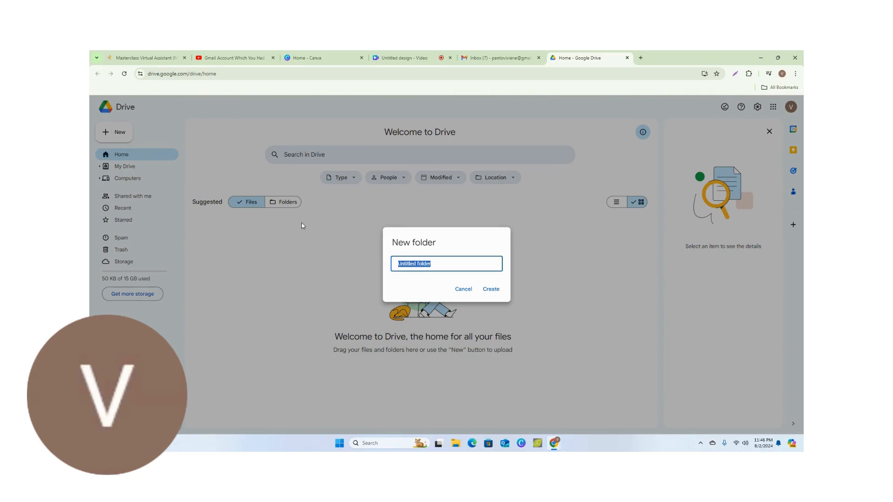
{"action": "left_click", "coordinate": [431, 264]}
{"action": "key", "text": "BackSpace"}
{"action": "key", "text": "BackSpace"}
{"action": "key", "text": "BackSpace"}
{"action": "key", "text": "BackSpace"}
{"action": "key", "text": "BackSpace"}
{"action": "key", "text": "BackSpace"}
{"action": "key", "text": "BackSpace"}
{"action": "key", "text": "BackSpace"}
{"action": "key", "text": "BackSpace"}
{"action": "key", "text": "BackSpace"}
{"action": "key", "text": "BackSpace"}
{"action": "key", "text": "BackSpace"}
{"action": "key", "text": "BackSpace"}
{"action": "key", "text": "BackSpace"}
{"action": "type", "text": "MVA Po"}
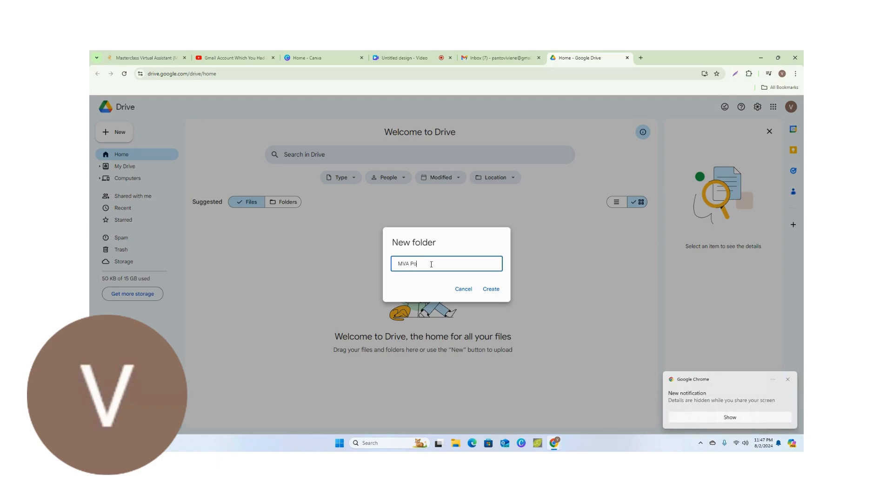
{"action": "type", "text": "rtfolio"}
{"action": "left_click", "coordinate": [491, 290]}
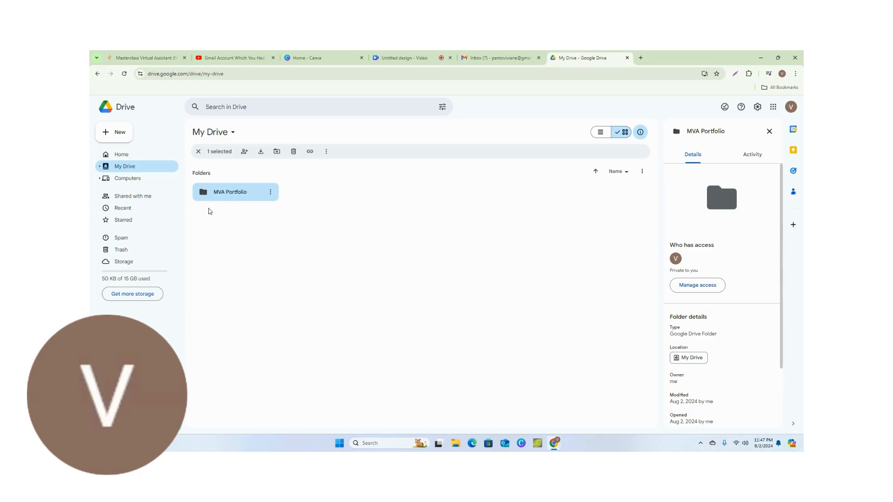
Change the folder color of MVA Portfolio to bright red
{"action": "double_click", "coordinate": [270, 193]}
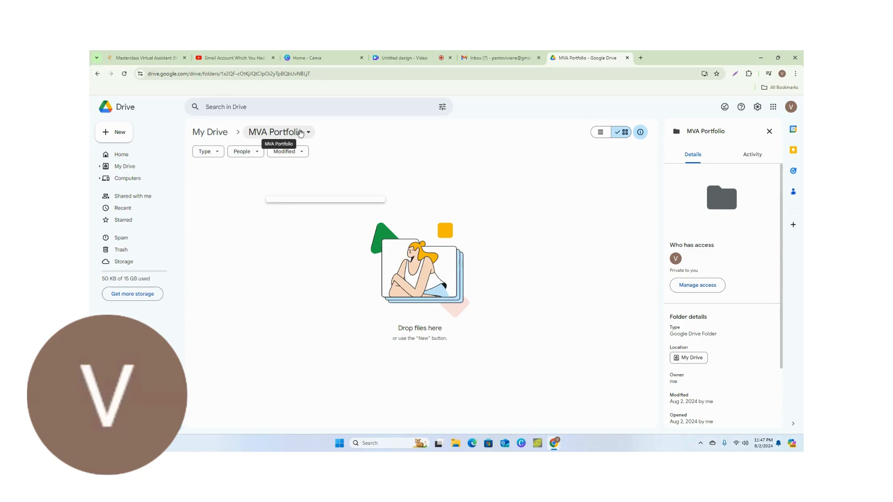
{"action": "left_click", "coordinate": [146, 168]}
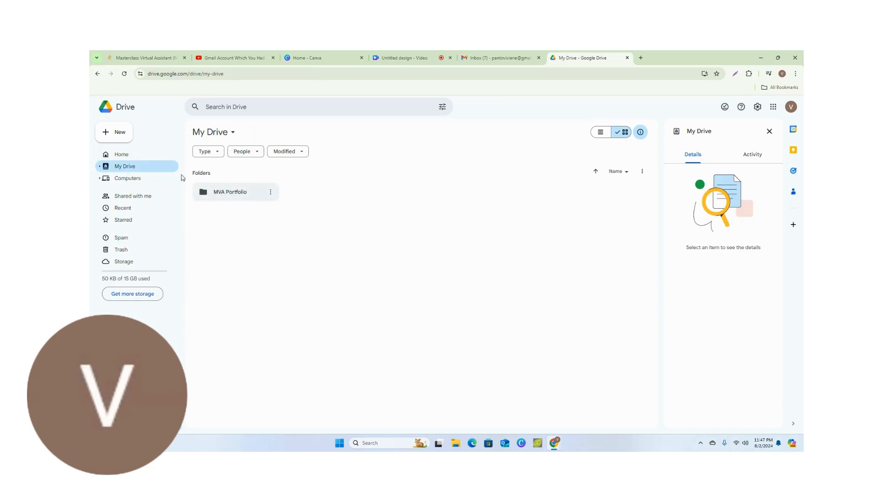
{"action": "left_click", "coordinate": [270, 192]}
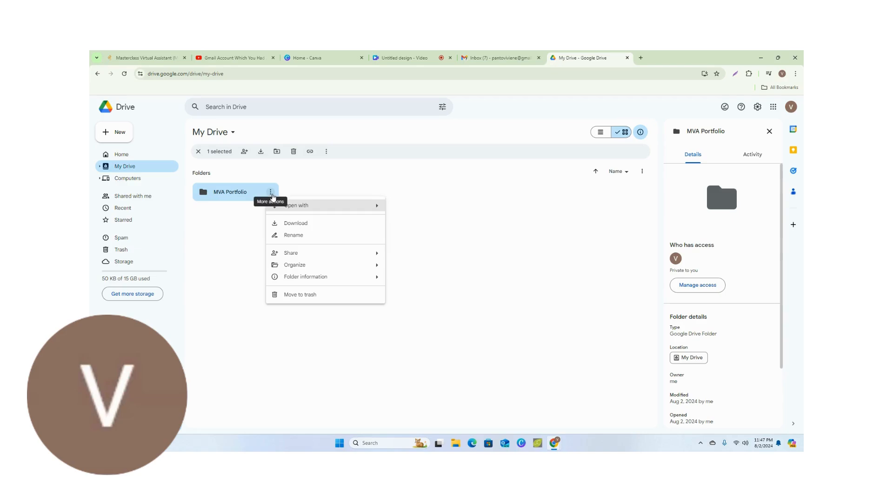
{"action": "mouse_move", "coordinate": [329, 265]}
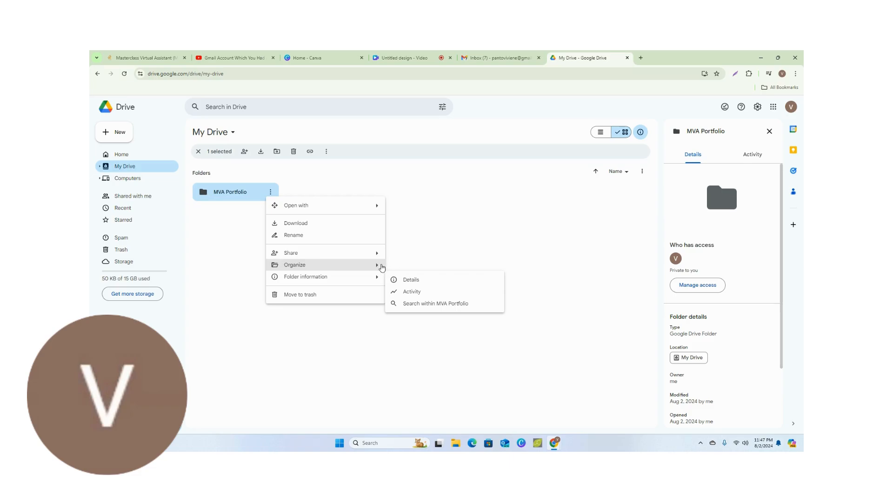
{"action": "mouse_move", "coordinate": [384, 268]}
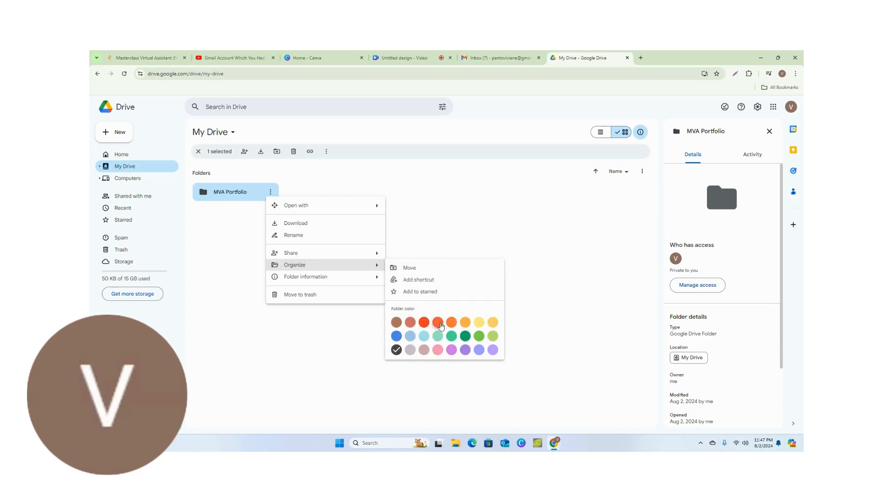
{"action": "left_click", "coordinate": [425, 325]}
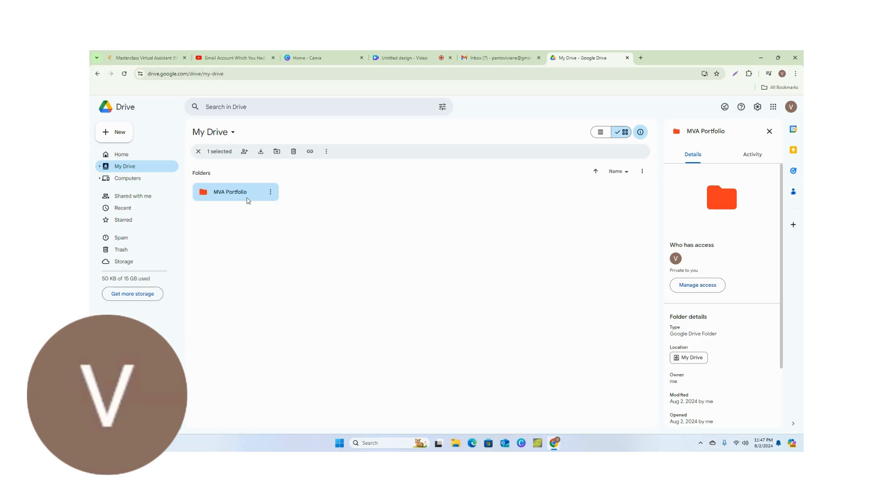
Create a subfolder named File Management inside the MVA Portfolio folder
{"action": "double_click", "coordinate": [248, 200]}
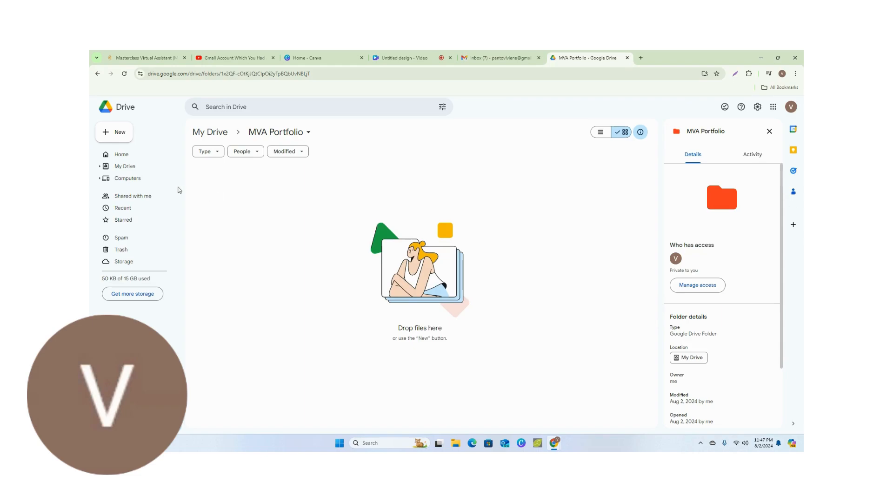
{"action": "left_click", "coordinate": [107, 134]}
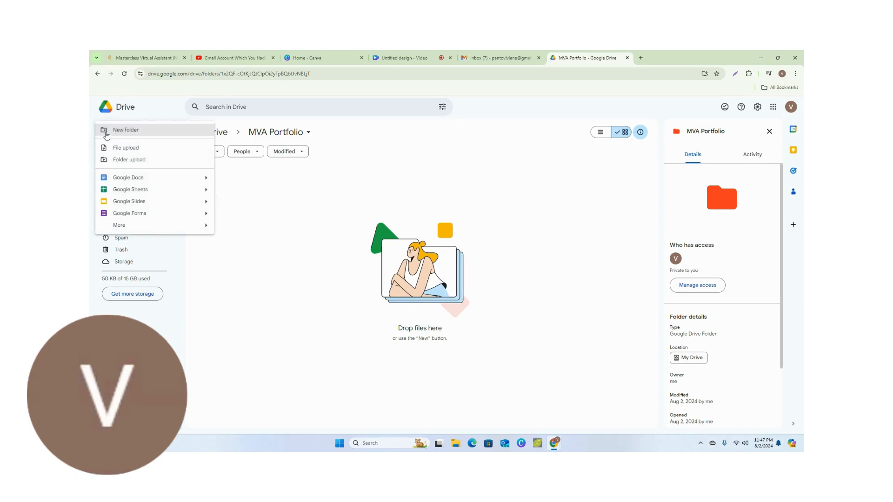
{"action": "left_click", "coordinate": [107, 135]}
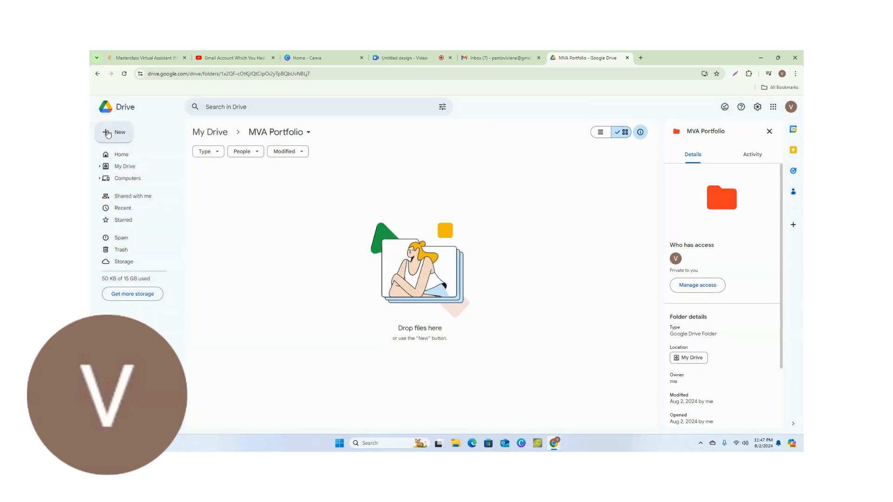
{"action": "left_click", "coordinate": [108, 134]}
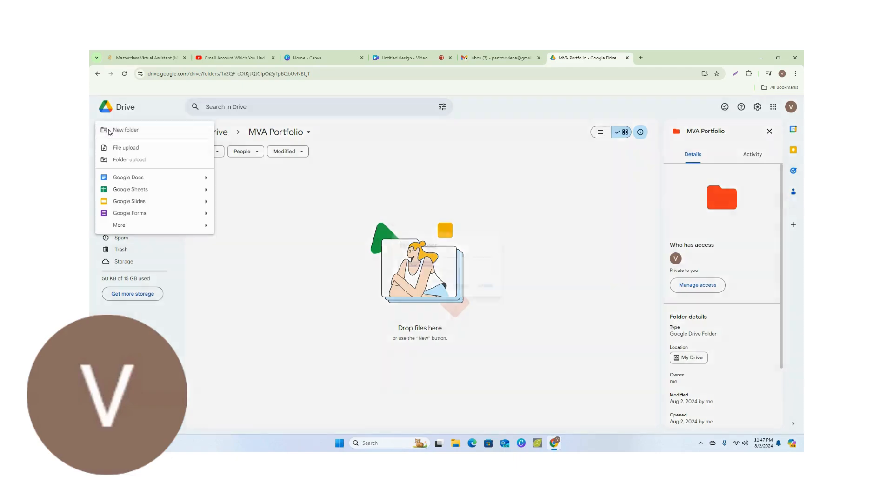
{"action": "left_click", "coordinate": [109, 132]}
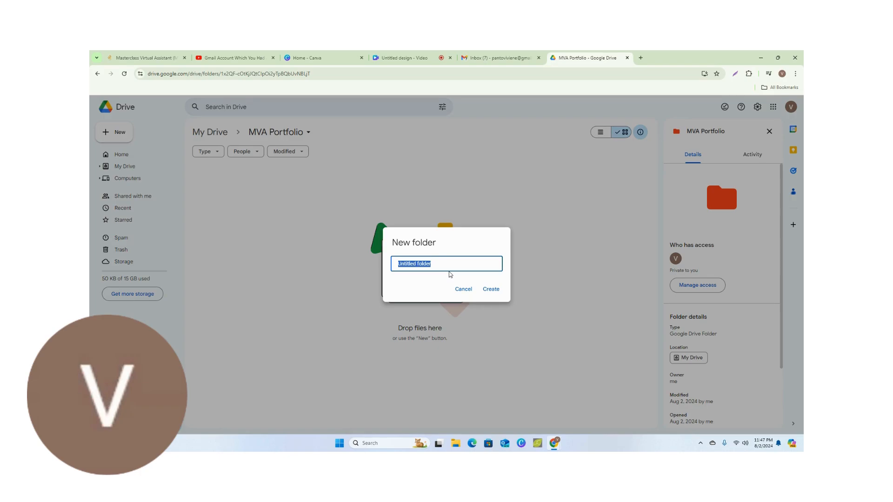
{"action": "type", "text": "File Management"}
{"action": "left_click", "coordinate": [487, 291]}
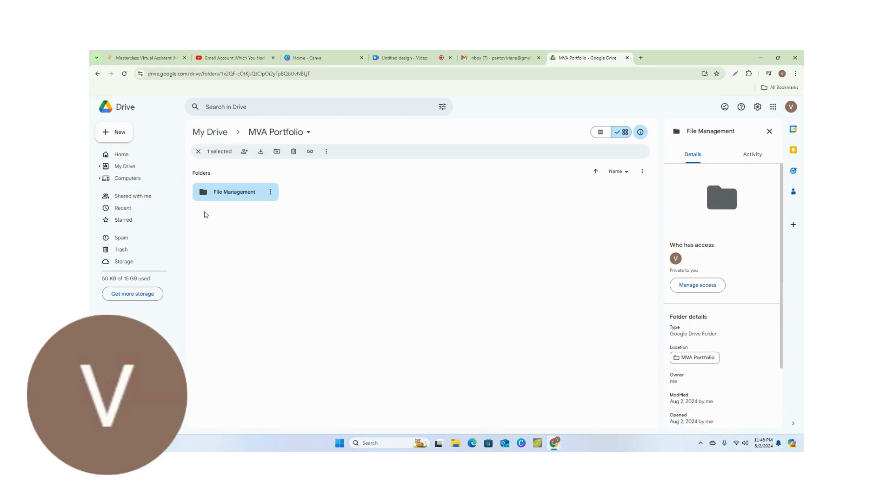
Create a second subfolder named Email Management inside MVA Portfolio
{"action": "left_click", "coordinate": [107, 136]}
{"action": "left_click", "coordinate": [108, 132]}
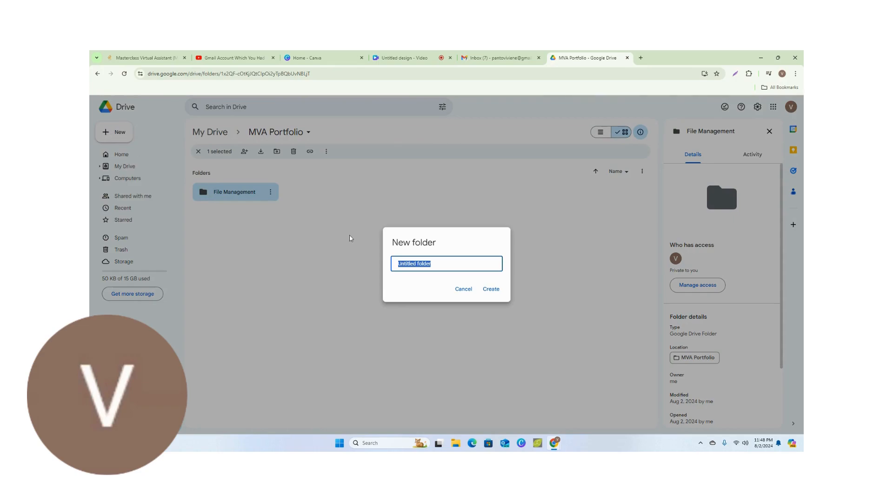
{"action": "type", "text": "Email Management"}
{"action": "left_click", "coordinate": [491, 289]}
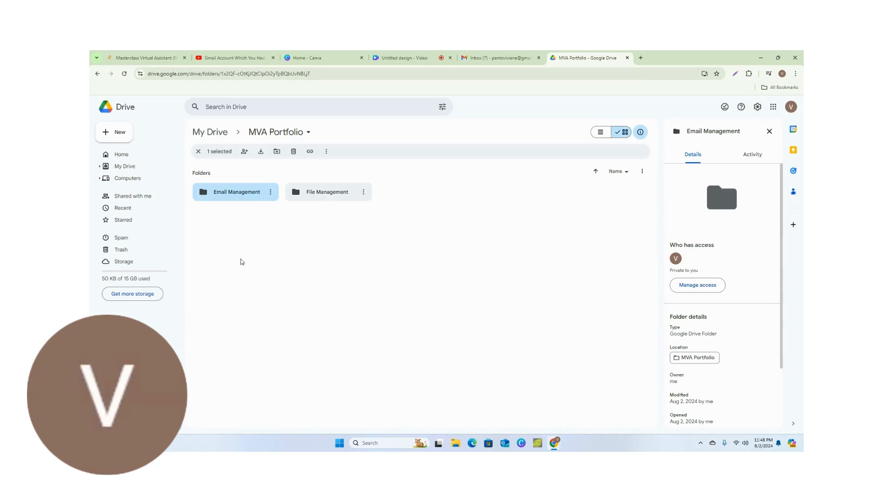
Set the folder color of Email Management to Mars orange
{"action": "left_click", "coordinate": [271, 192]}
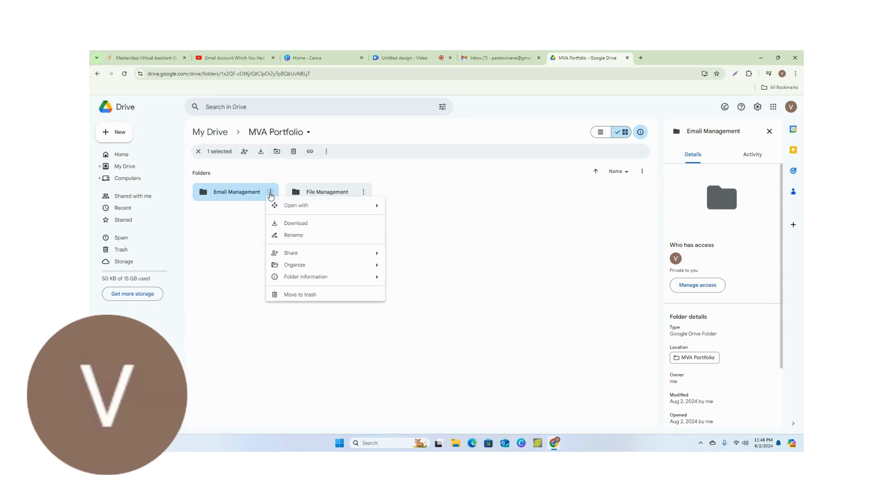
{"action": "mouse_move", "coordinate": [298, 265]}
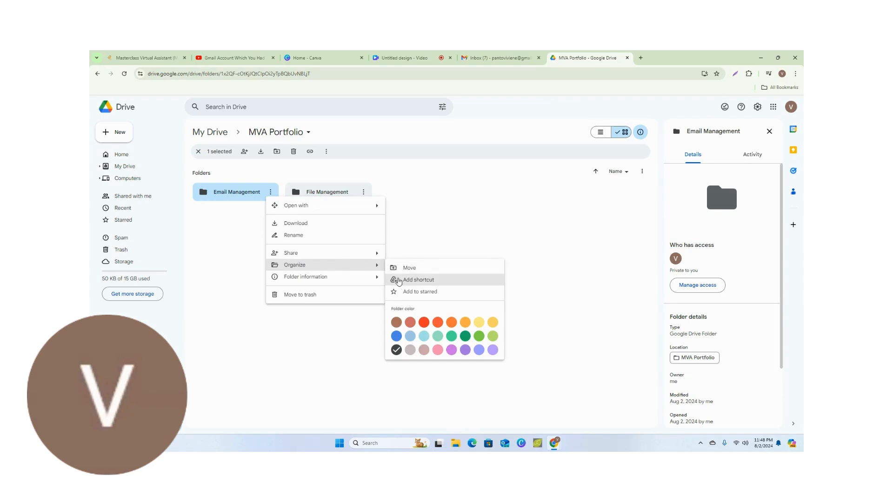
{"action": "left_click", "coordinate": [454, 327]}
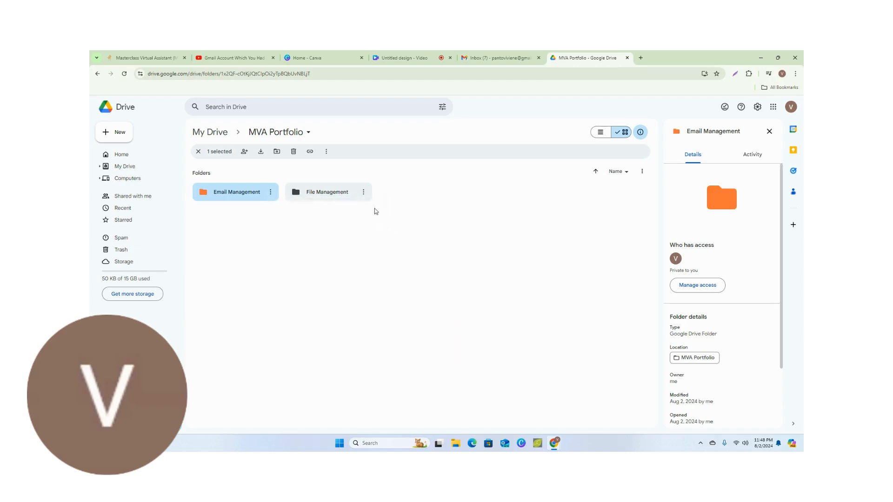
{"action": "left_click", "coordinate": [363, 197]}
{"action": "double_click", "coordinate": [363, 198]}
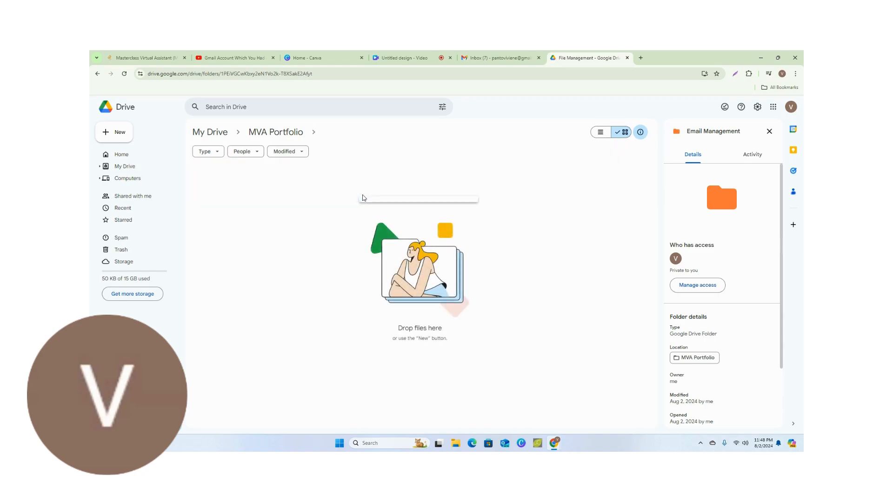
{"action": "left_click", "coordinate": [142, 167]}
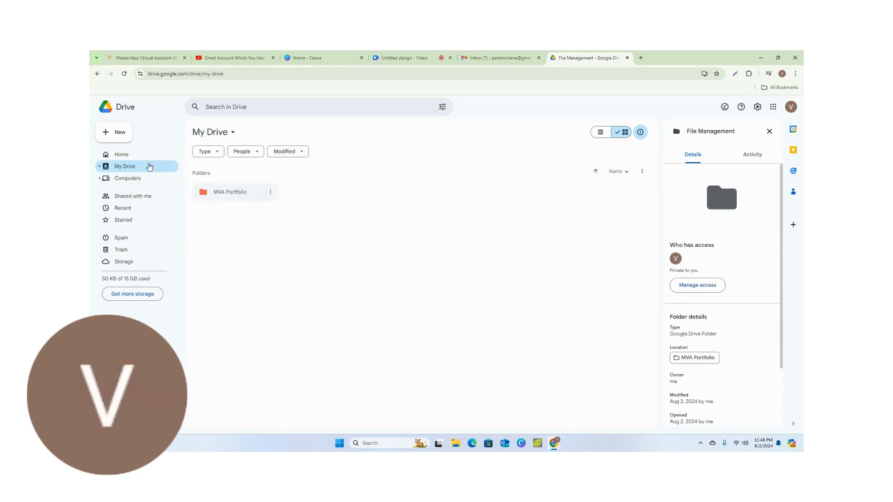
{"action": "left_click", "coordinate": [270, 193]}
{"action": "double_click", "coordinate": [256, 194]}
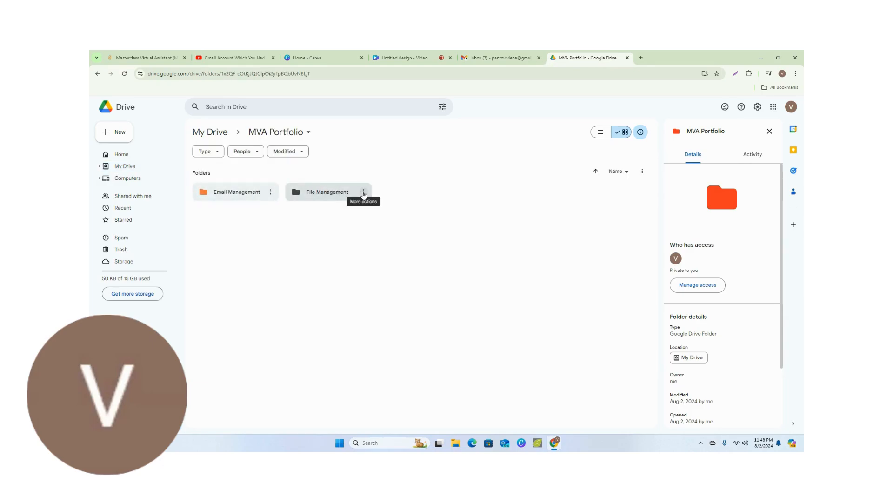
{"action": "double_click", "coordinate": [362, 194]}
{"action": "left_click", "coordinate": [122, 168]}
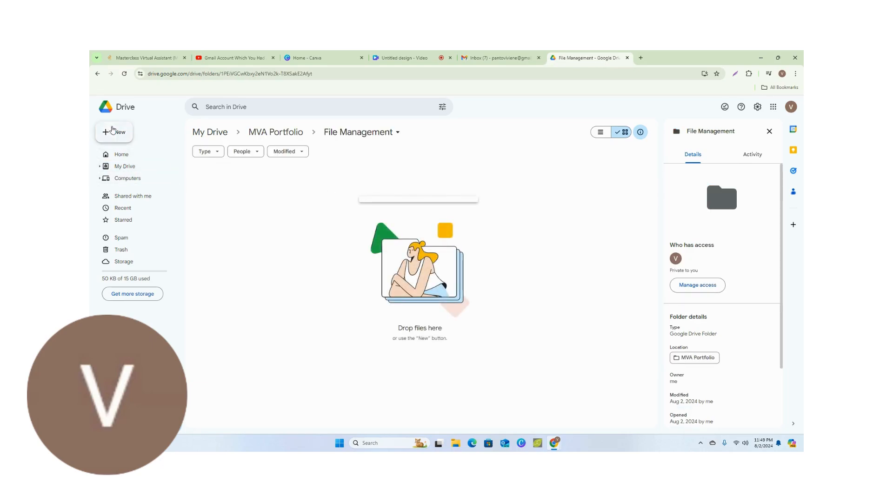
{"action": "left_click", "coordinate": [234, 194]}
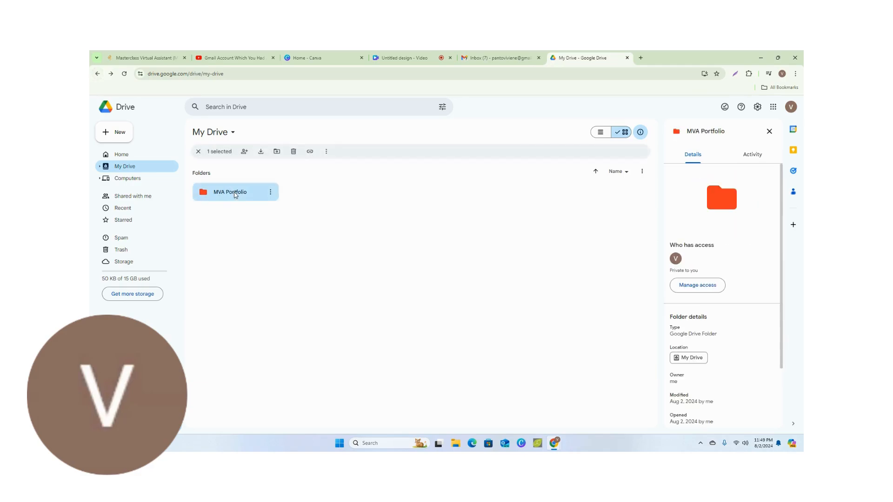
{"action": "double_click", "coordinate": [234, 193]}
{"action": "left_click", "coordinate": [234, 192]}
Set the folder color of File Management to blue
{"action": "left_click", "coordinate": [364, 193]}
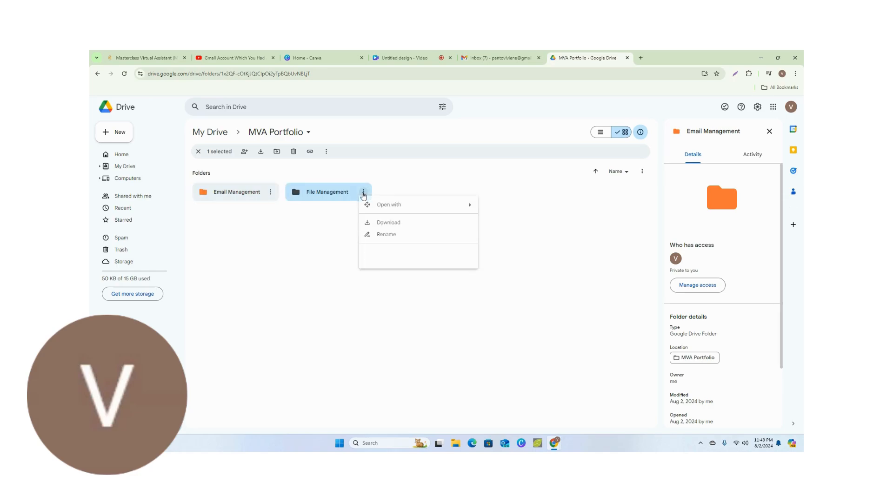
{"action": "mouse_move", "coordinate": [390, 265]}
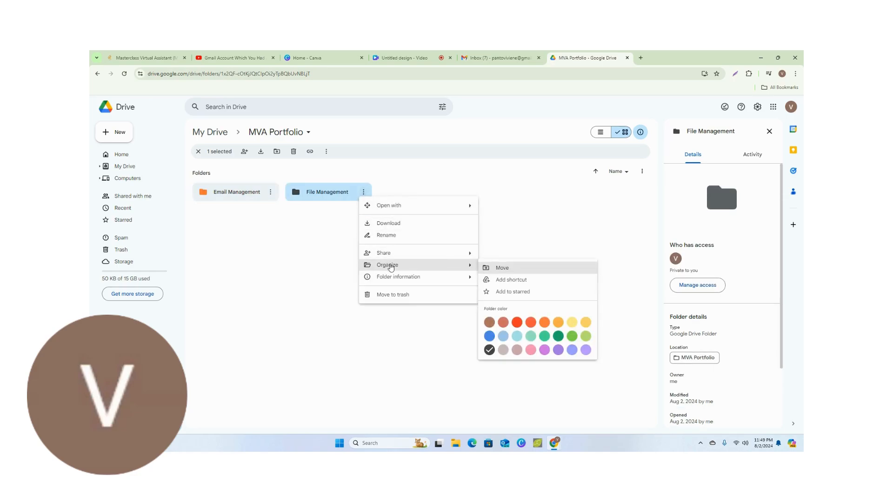
{"action": "left_click", "coordinate": [490, 338]}
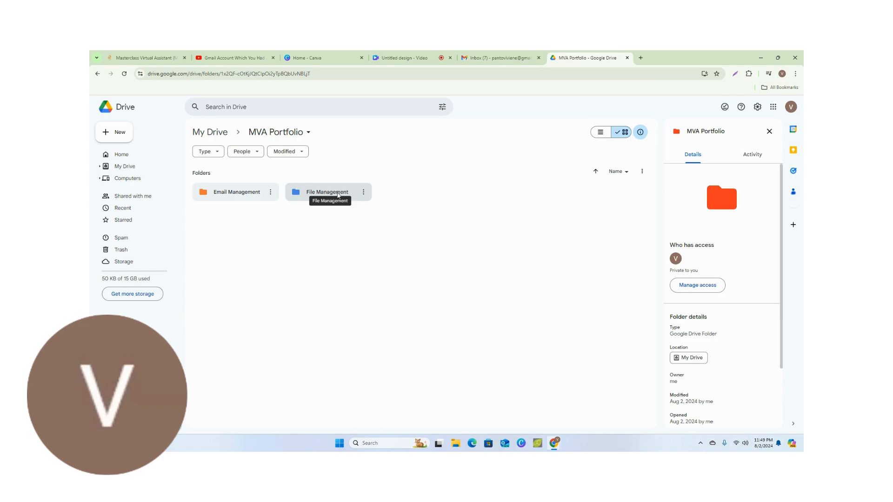
Open the File Management folder and create a subfolder named File 1 in it
{"action": "left_click", "coordinate": [339, 195]}
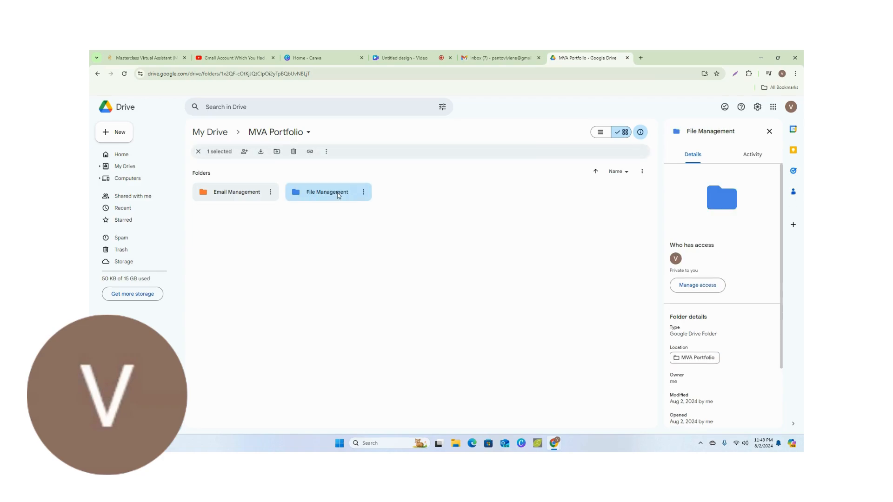
{"action": "double_click", "coordinate": [338, 195]}
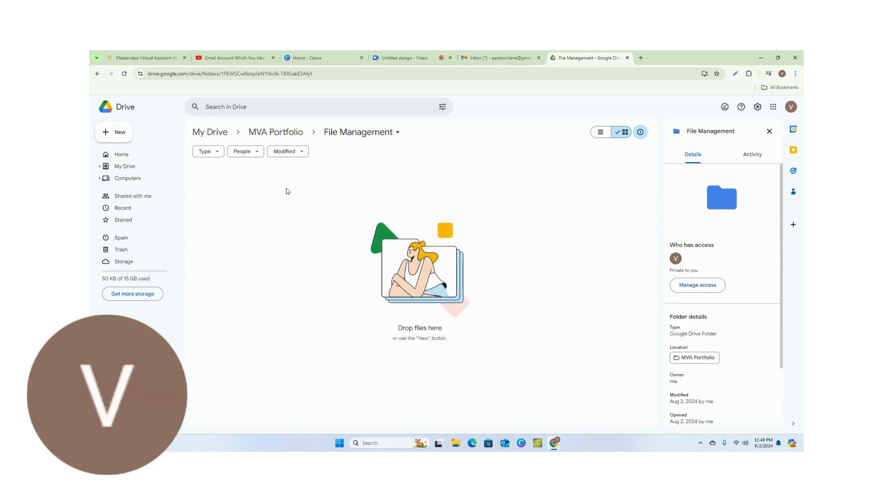
{"action": "left_click", "coordinate": [108, 135]}
{"action": "left_click", "coordinate": [112, 132]}
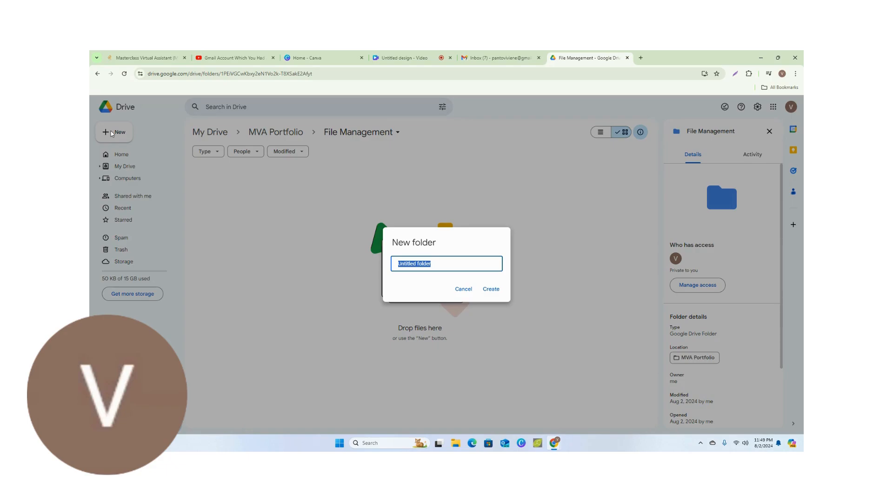
{"action": "type", "text": "File 1"}
{"action": "left_click", "coordinate": [496, 292]}
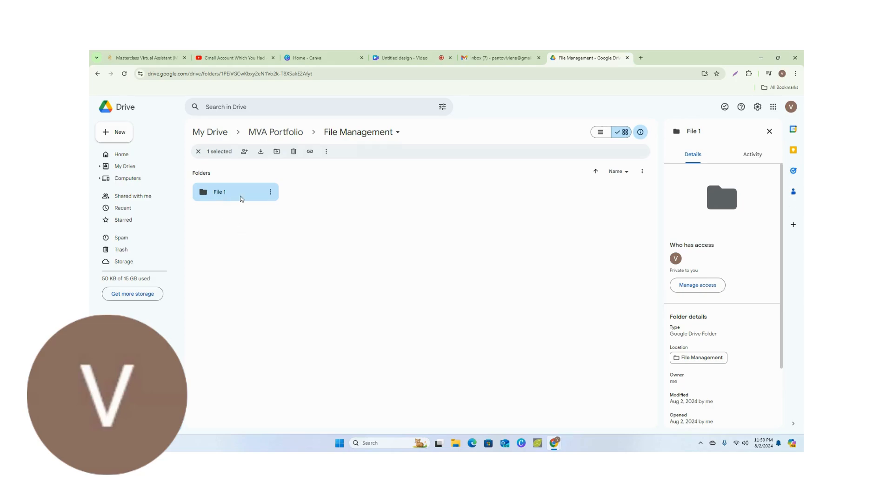
Set the folder color of File 1 to light yellow
{"action": "left_click", "coordinate": [270, 194]}
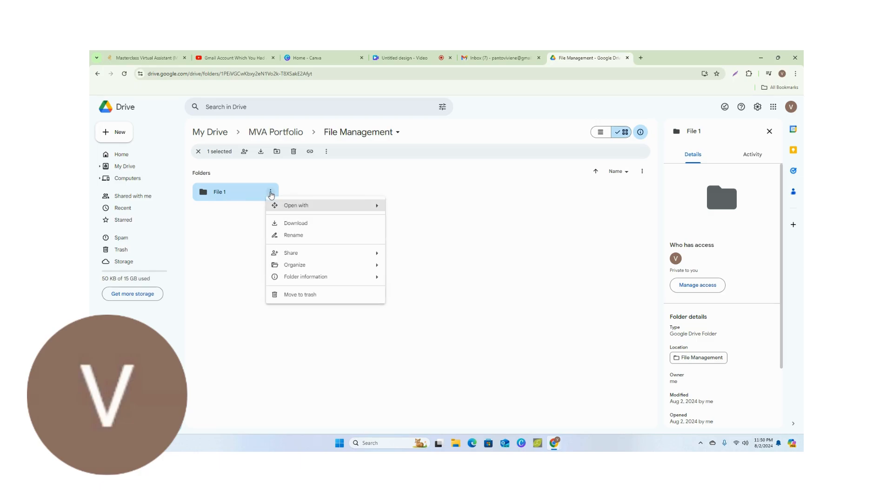
{"action": "mouse_move", "coordinate": [330, 267]}
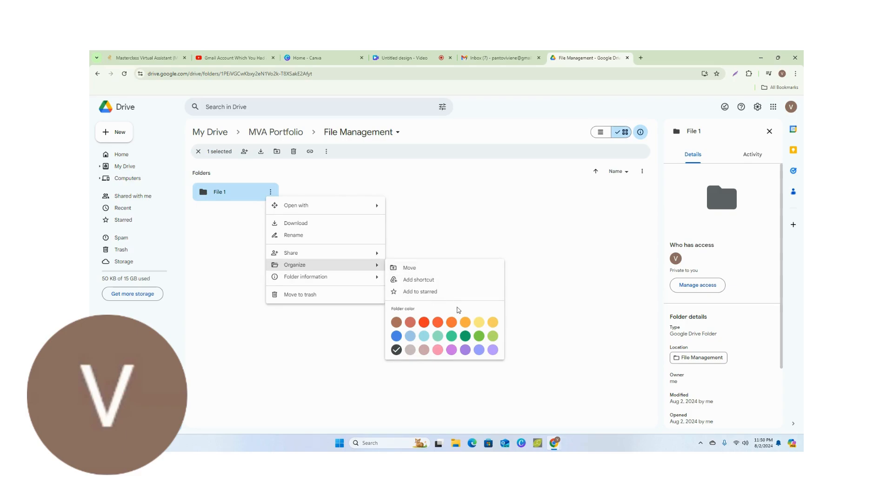
{"action": "left_click", "coordinate": [479, 323]}
{"action": "left_click", "coordinate": [480, 325]}
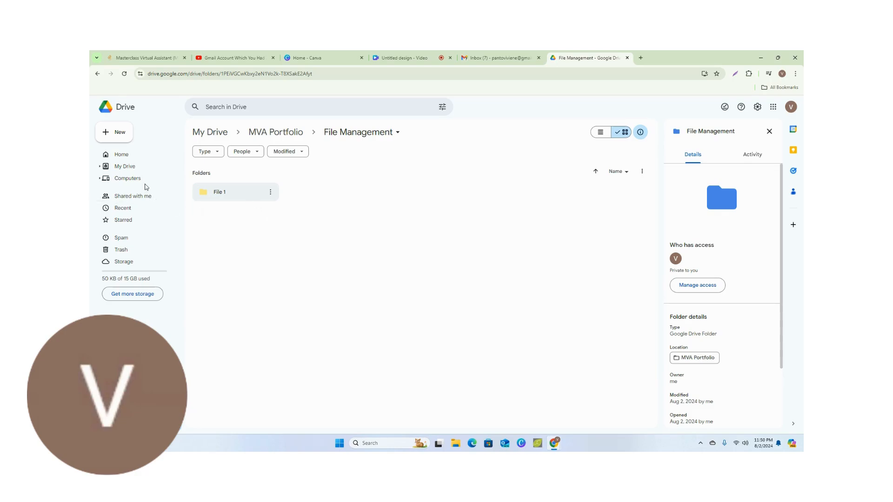
Create a second subfolder named File 2 inside File Management
{"action": "left_click", "coordinate": [107, 137]}
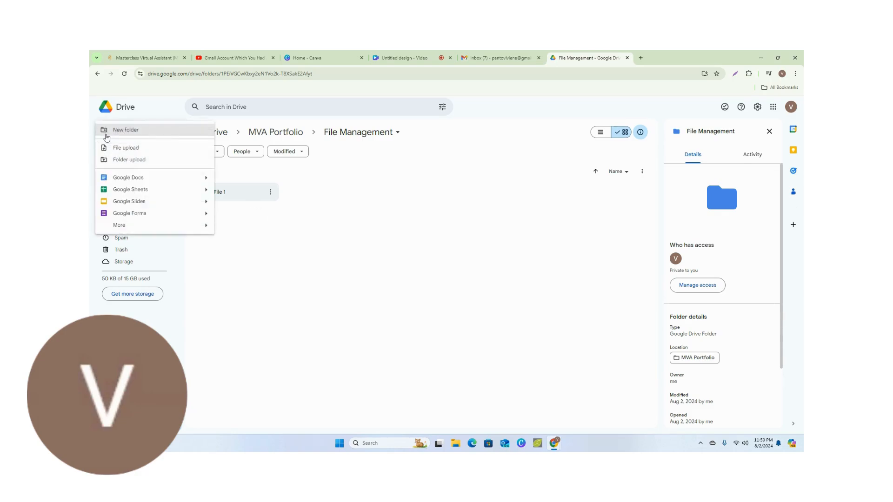
{"action": "left_click", "coordinate": [111, 135]}
{"action": "left_click", "coordinate": [112, 135]}
{"action": "left_click", "coordinate": [112, 134]}
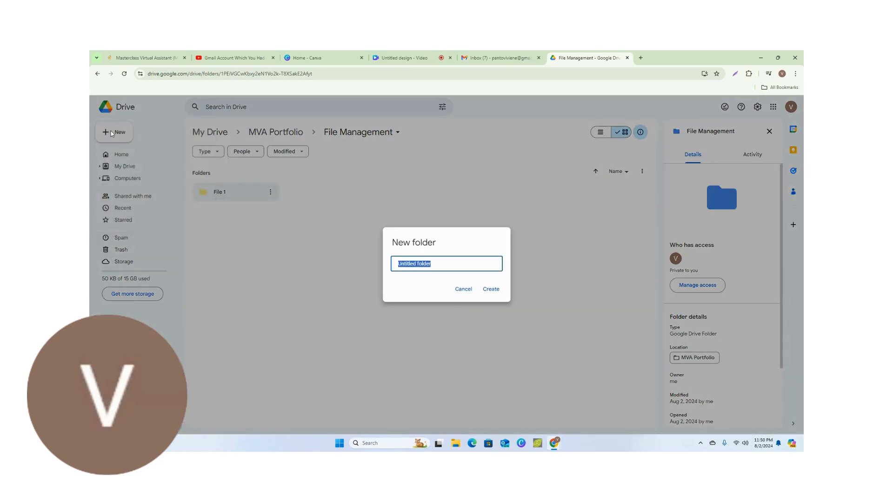
{"action": "type", "text": "File 2"}
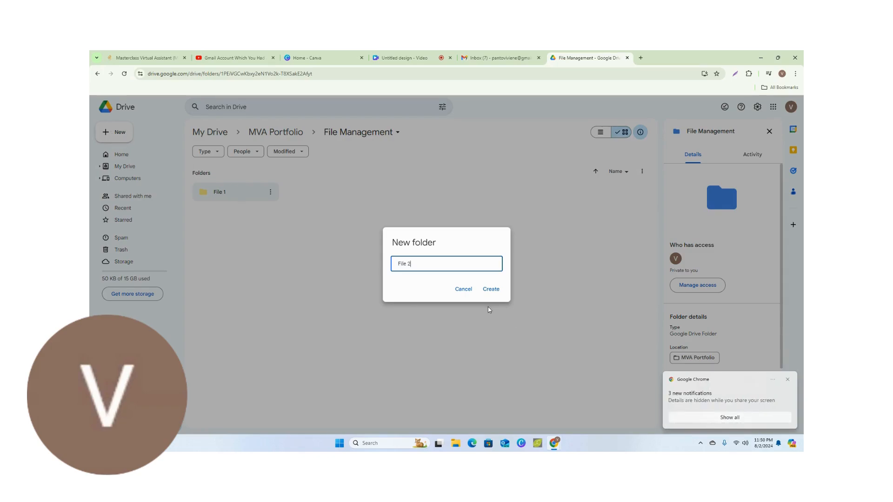
{"action": "left_click", "coordinate": [499, 289]}
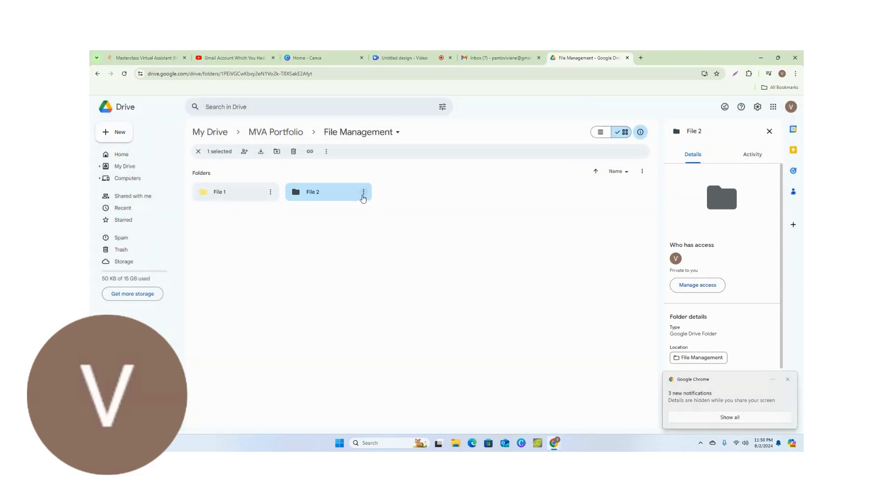
Set the folder color of File 2 to light purple
{"action": "left_click", "coordinate": [364, 191]}
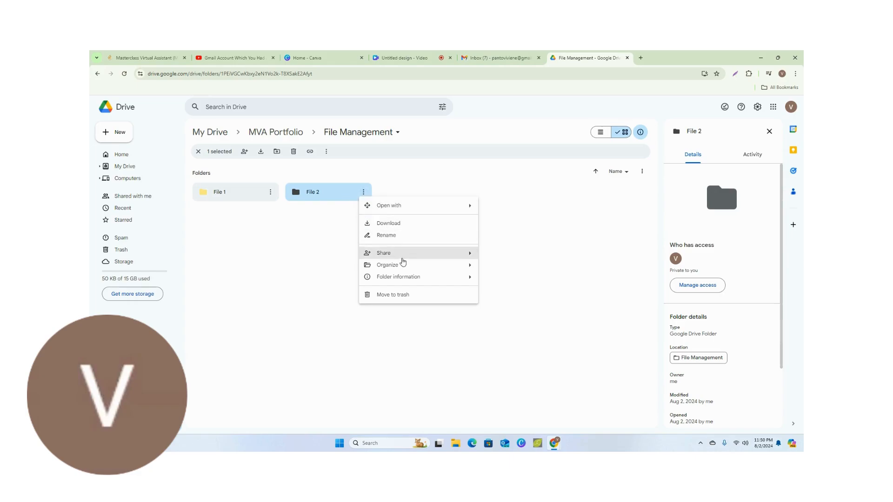
{"action": "mouse_move", "coordinate": [402, 264]}
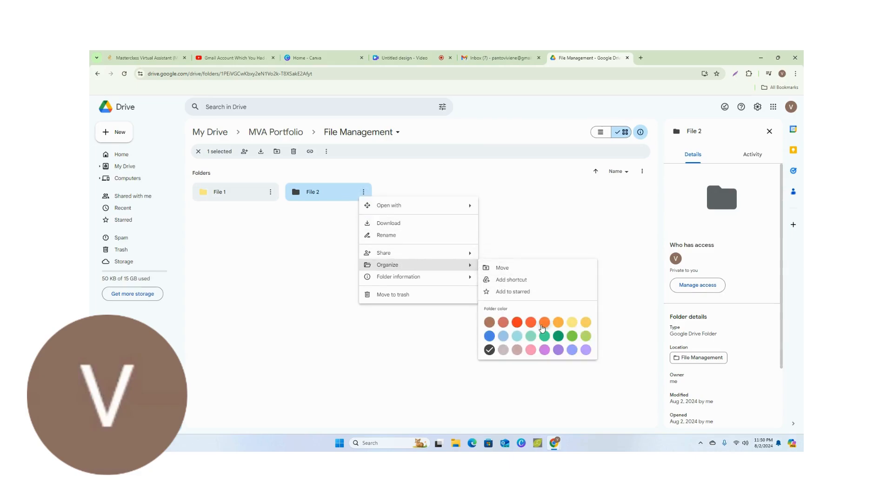
{"action": "left_click", "coordinate": [585, 351]}
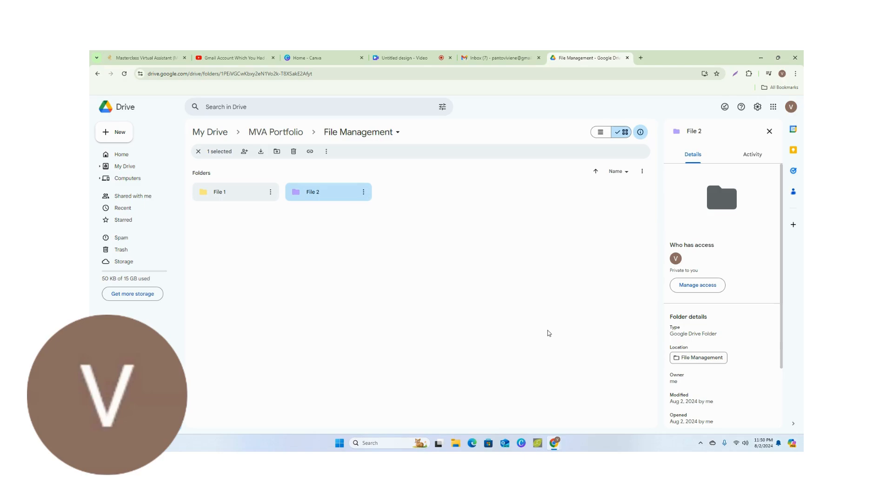
Create a third subfolder named File 3 inside File Management
{"action": "left_click", "coordinate": [109, 138]}
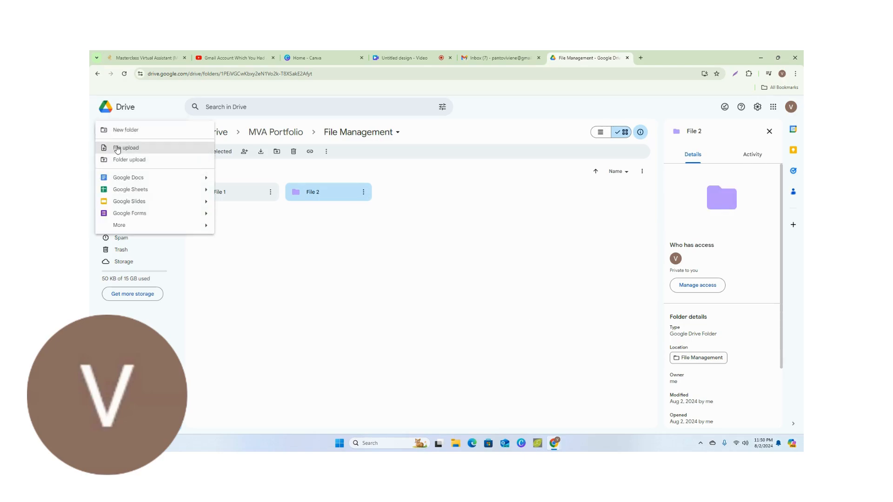
{"action": "left_click", "coordinate": [117, 133]}
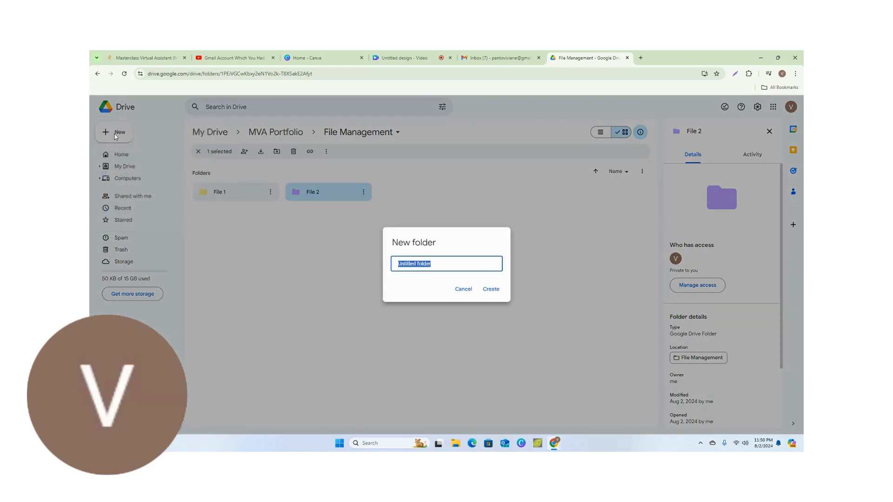
{"action": "type", "text": "File 3"}
{"action": "left_click", "coordinate": [490, 290]}
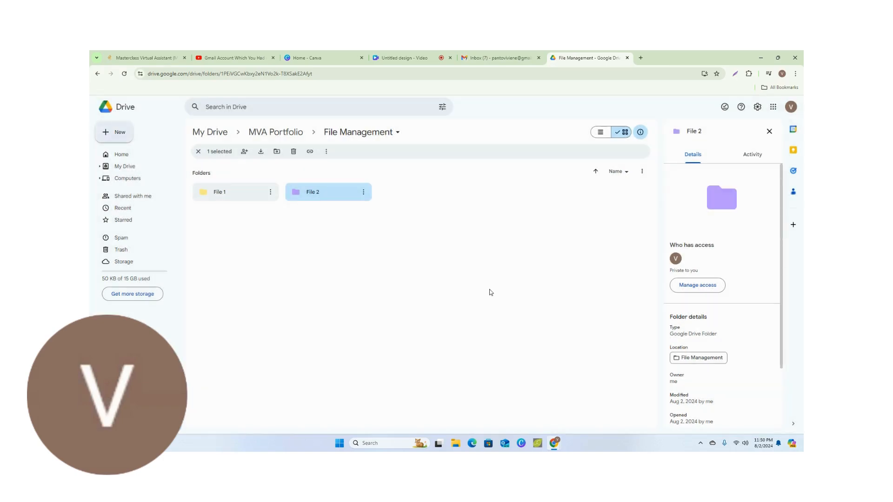
{"action": "double_click", "coordinate": [451, 193]}
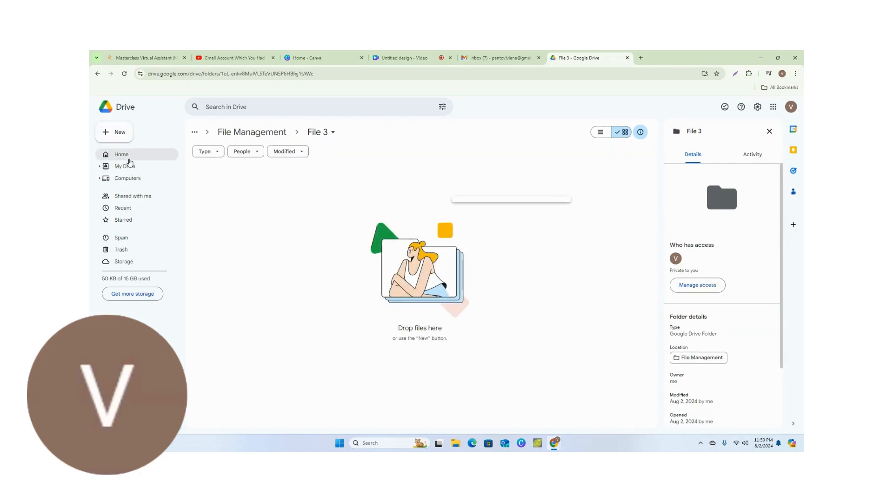
{"action": "left_click", "coordinate": [97, 74]}
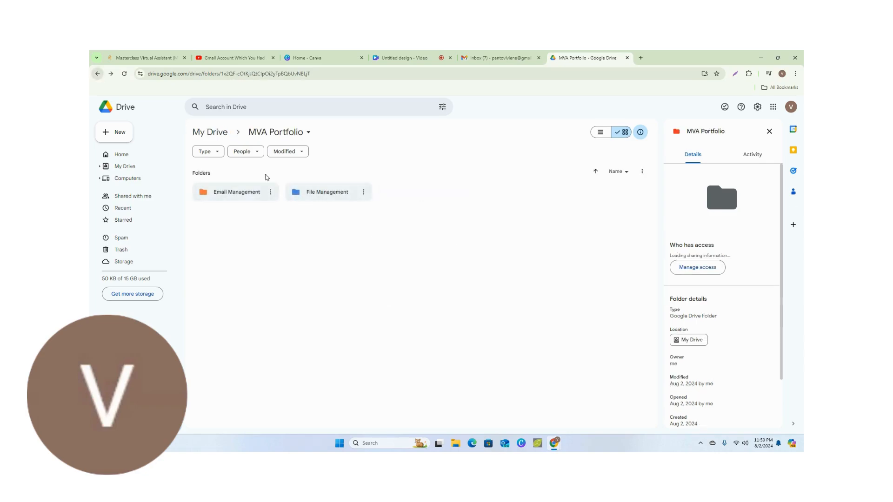
{"action": "double_click", "coordinate": [358, 195]}
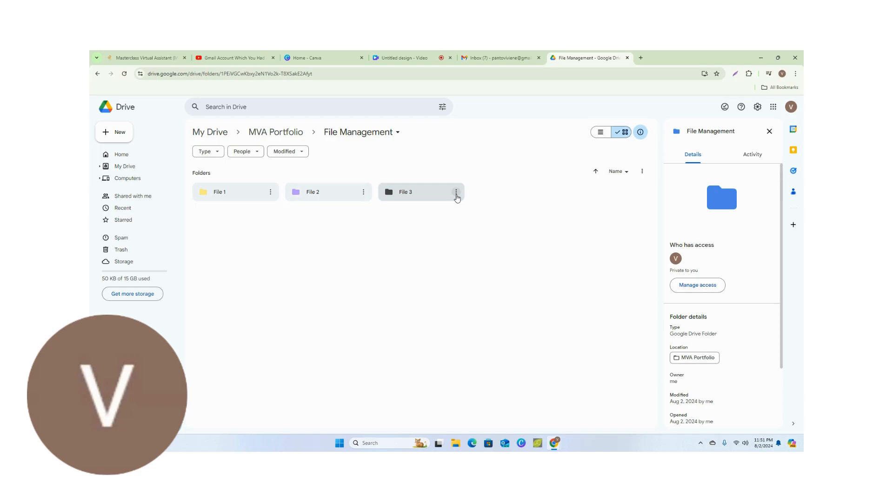
Set the folder color of File 3 to light blue
{"action": "left_click", "coordinate": [456, 193]}
{"action": "mouse_move", "coordinate": [498, 259]}
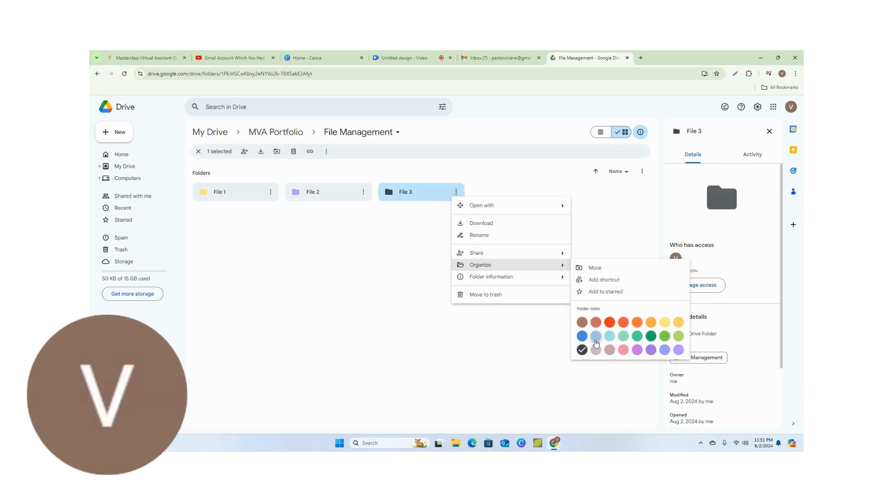
{"action": "left_click", "coordinate": [596, 341]}
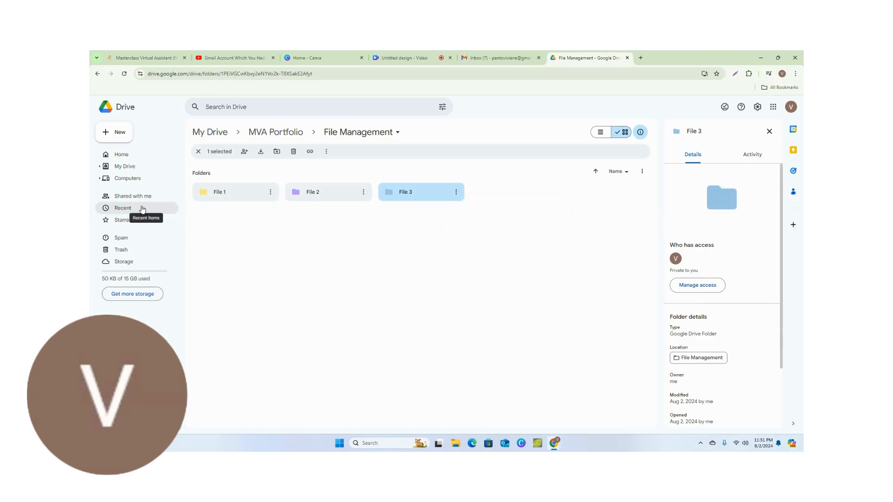
Review the folder hierarchy from My Drive through MVA Portfolio into File Management, and return to My Drive
{"action": "left_click", "coordinate": [135, 170]}
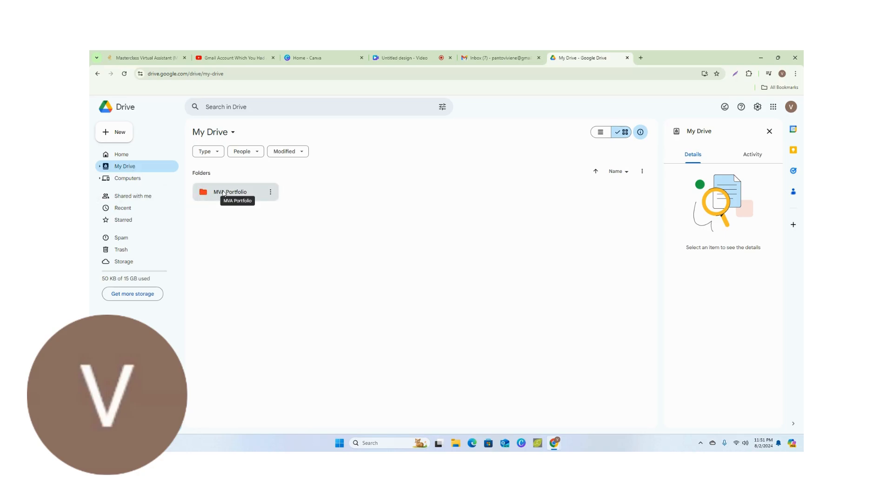
{"action": "double_click", "coordinate": [224, 193]}
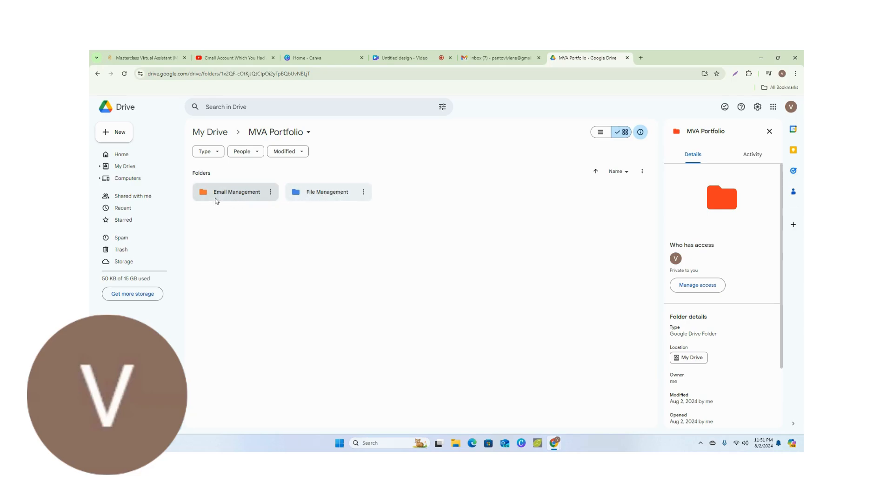
{"action": "double_click", "coordinate": [352, 195]}
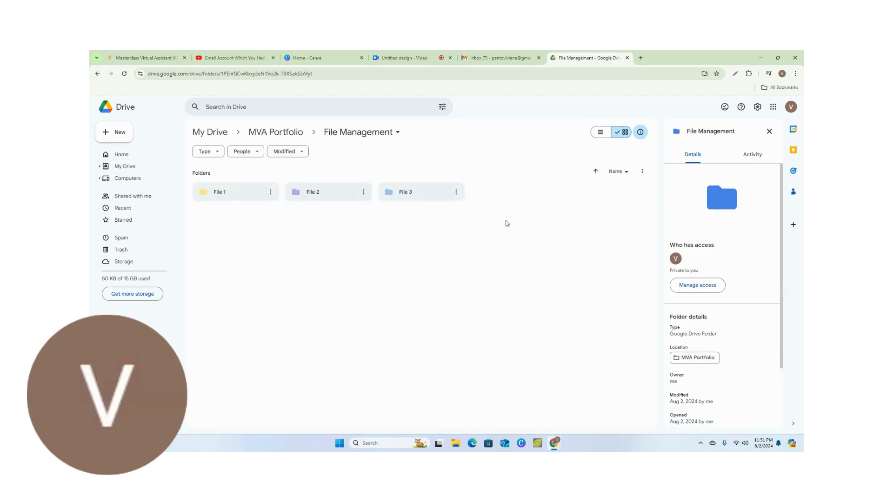
{"action": "left_click", "coordinate": [124, 167]}
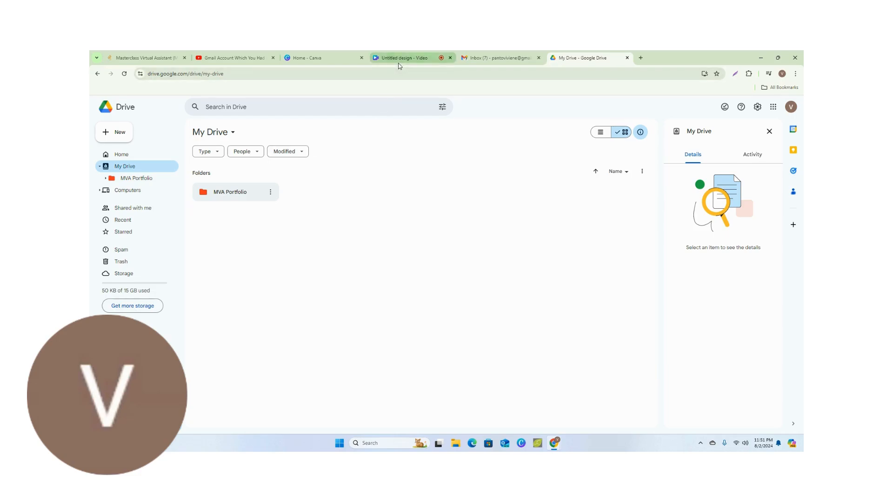
{"action": "mouse_move", "coordinate": [402, 62]}
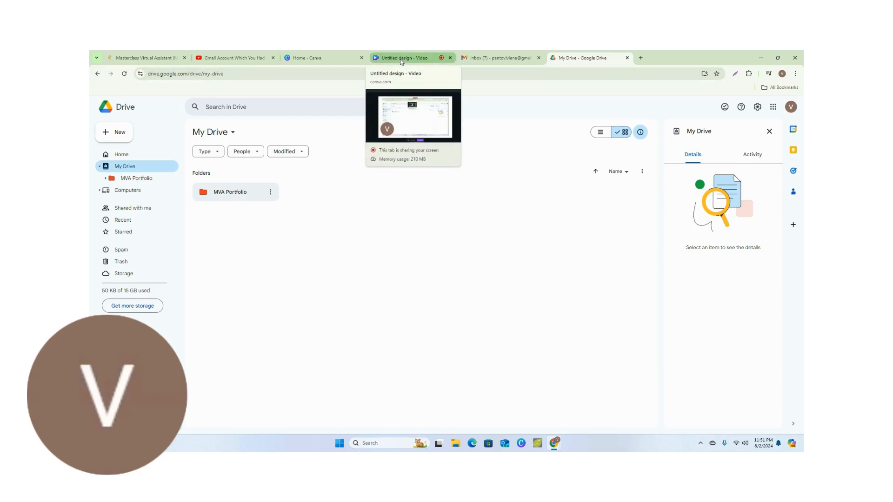